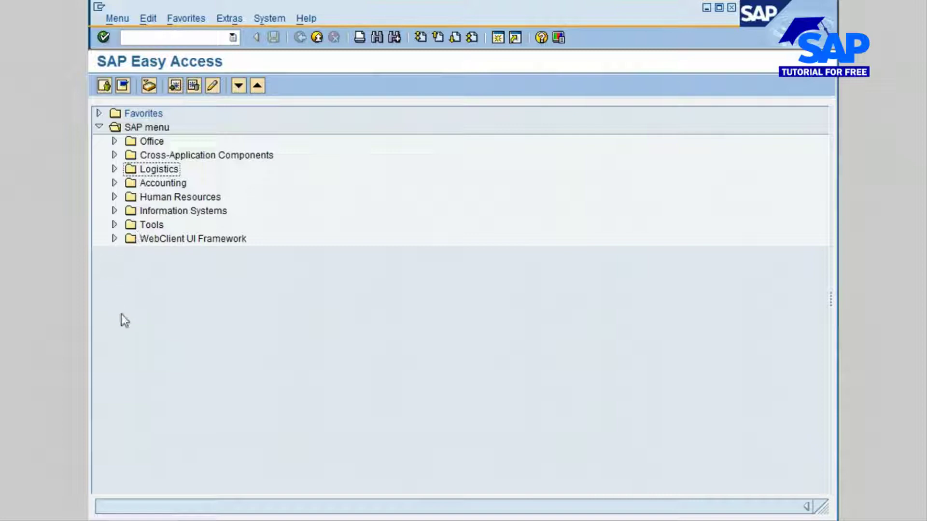
Open the MIGO_GR goods receipt for purchase order transaction under Logistics, Materials Management, Inventory Management, Goods Movement.
left_click(115, 169)
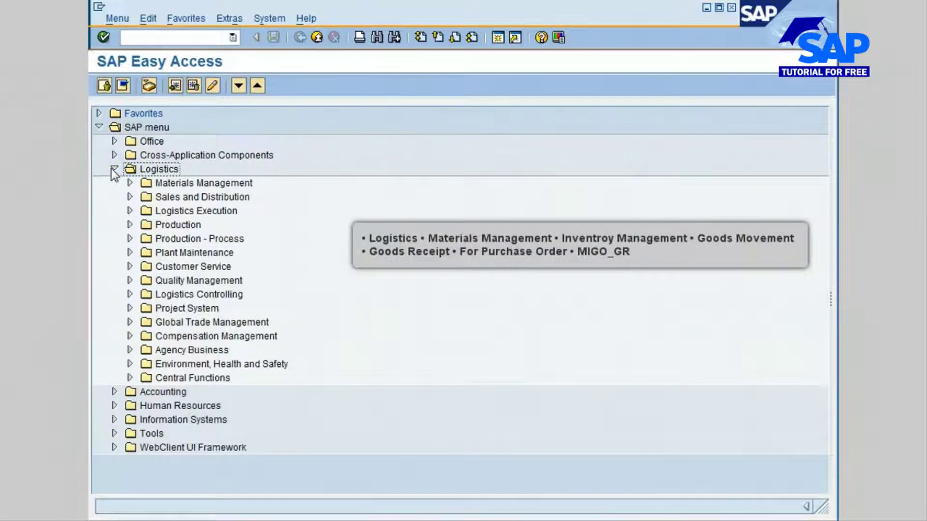
left_click(130, 183)
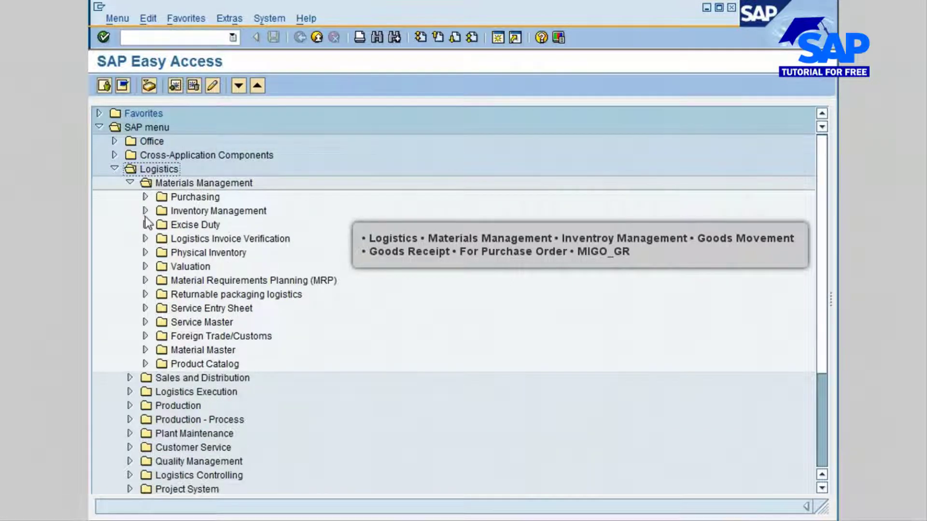
left_click(145, 211)
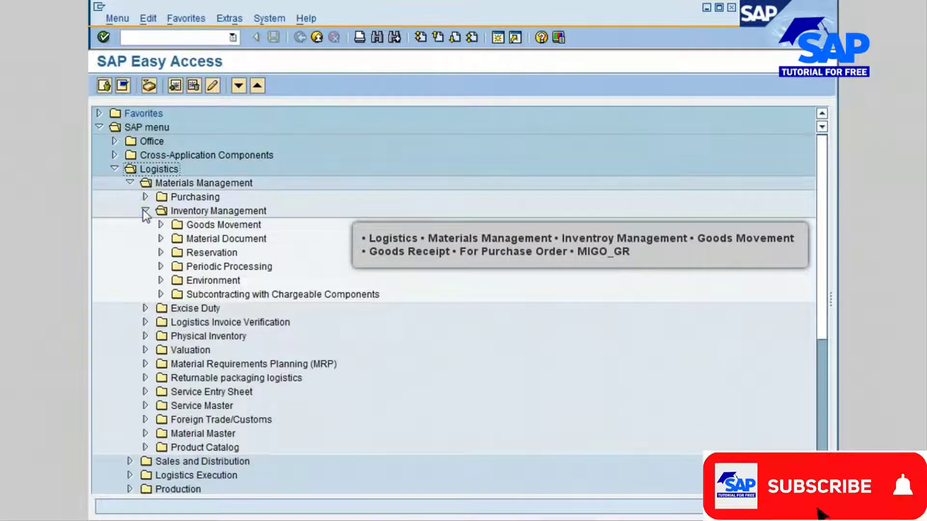
left_click(158, 224)
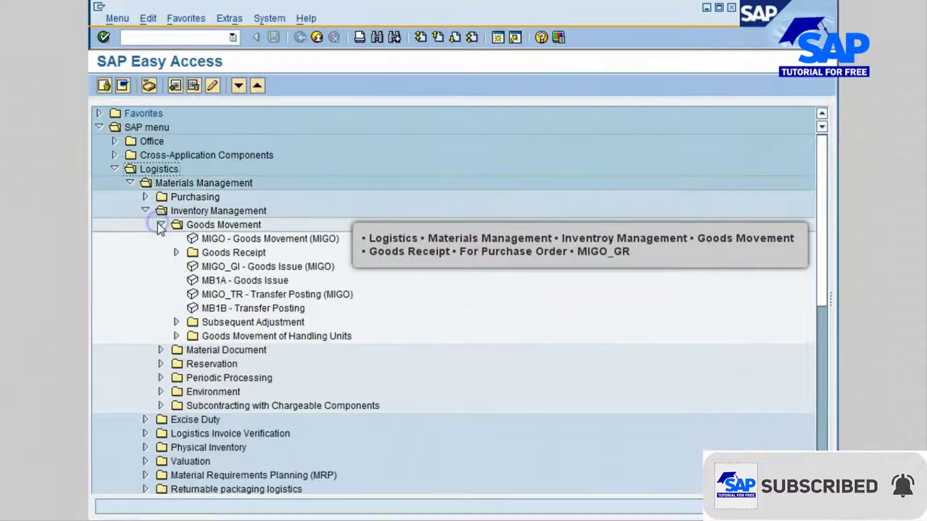
left_click(176, 253)
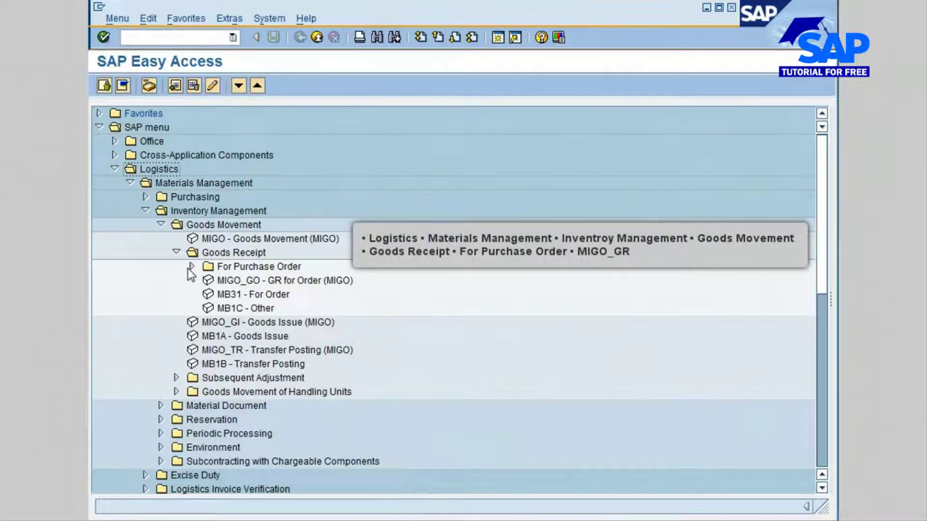
left_click(193, 268)
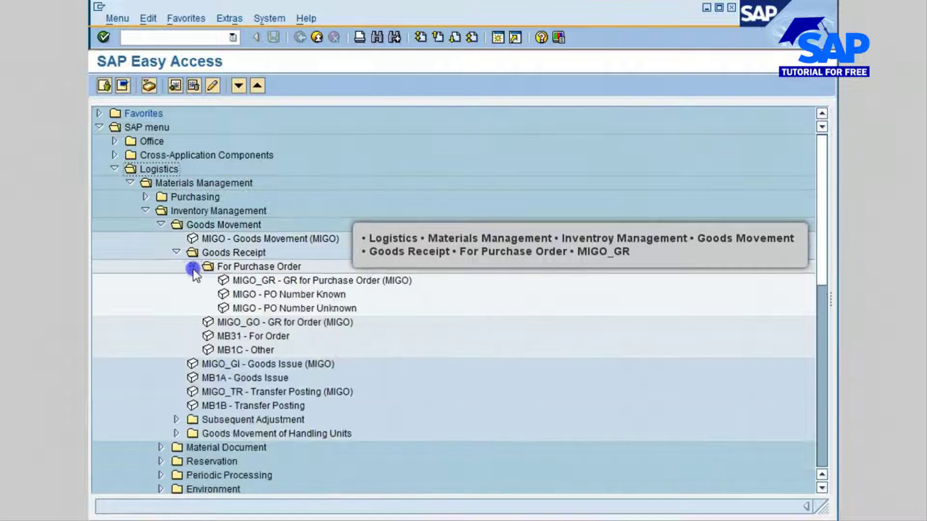
left_click(290, 281)
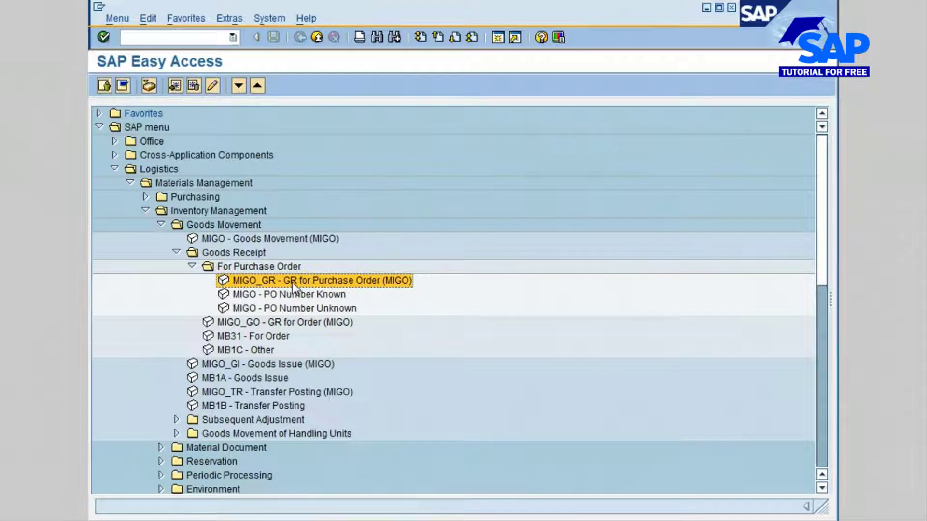
double_click(338, 282)
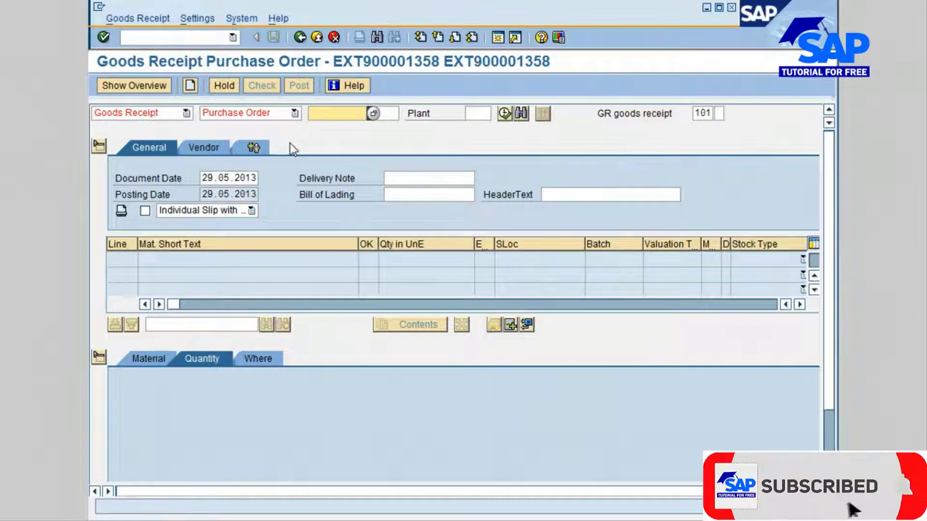
View the available executable actions and read the field help for the Goods Receipt action, closing it when done.
left_click(137, 114)
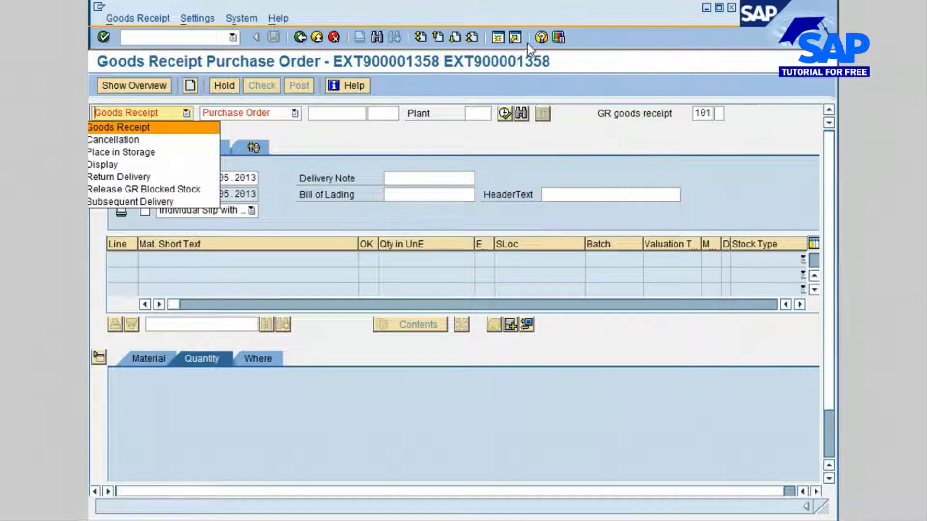
left_click(540, 38)
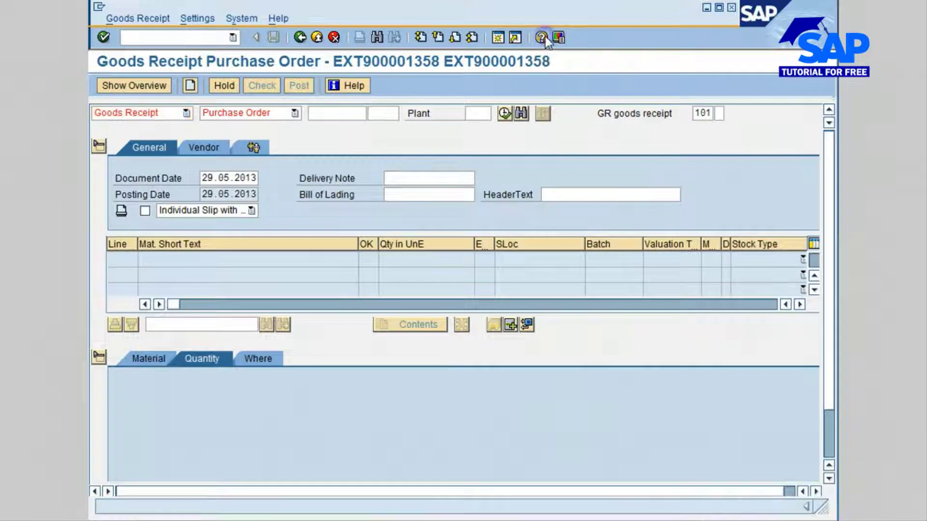
left_click(541, 38)
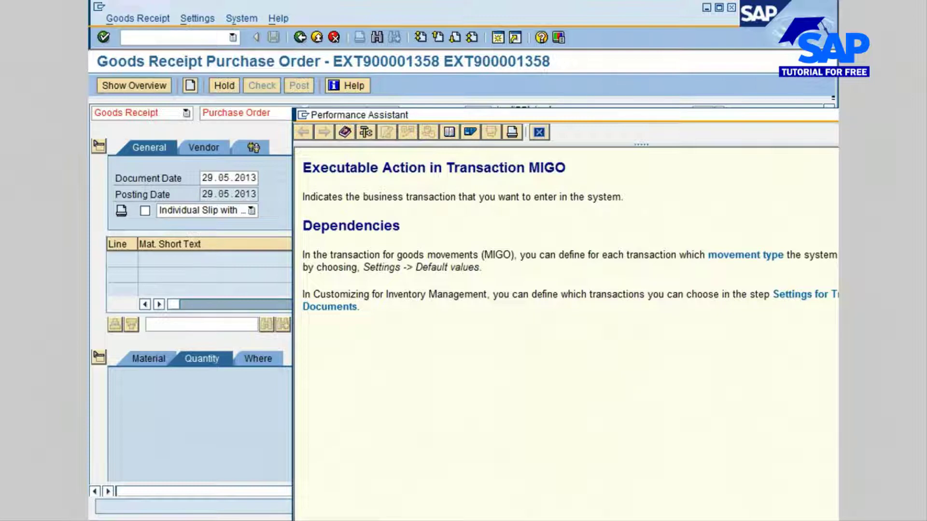
left_click(921, 115)
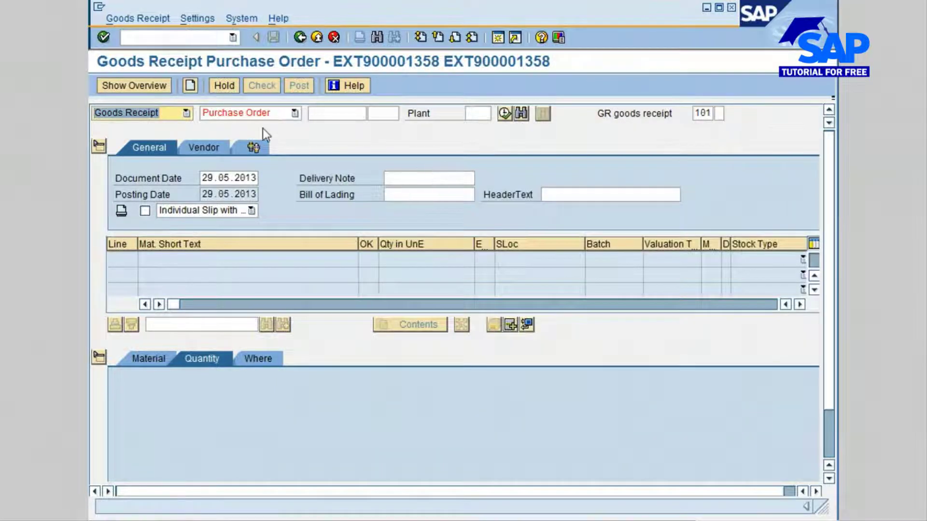
View the available reference document types and read the field help for the Purchase Order reference, closing it when done.
left_click(245, 114)
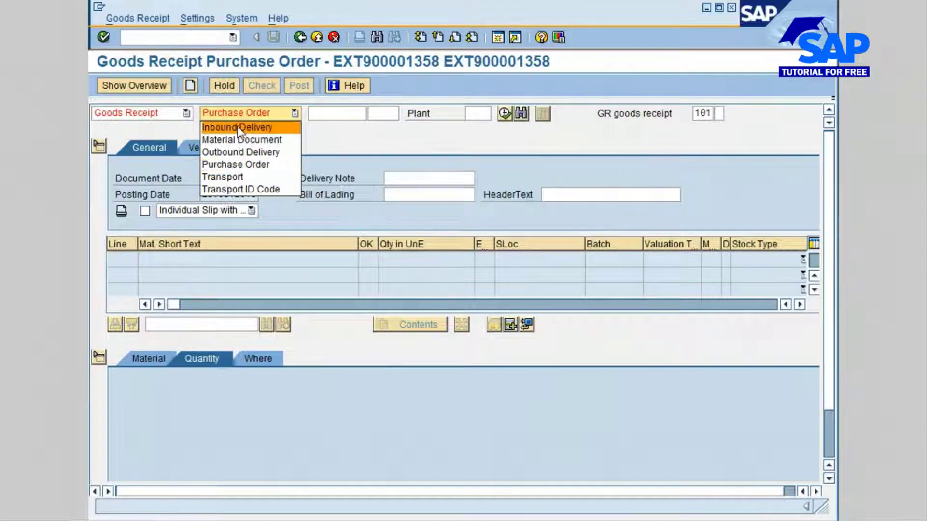
left_click(238, 113)
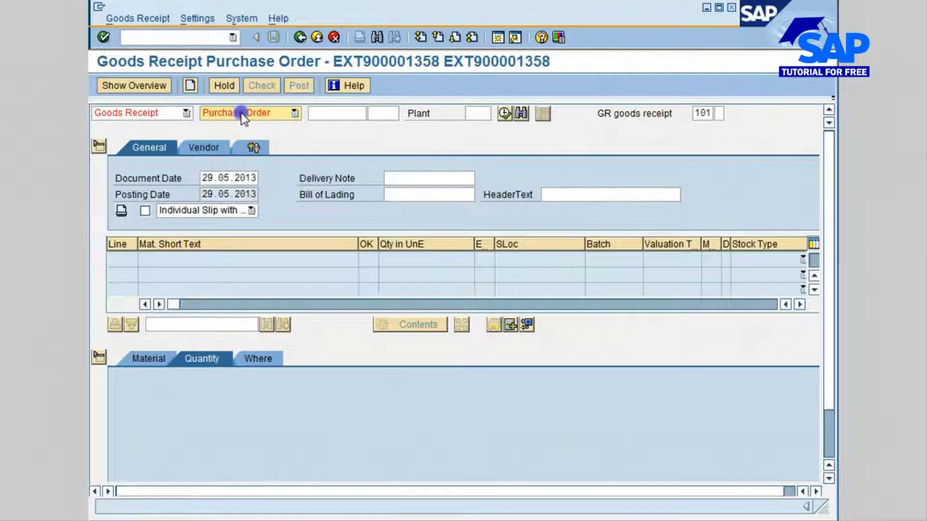
left_click(540, 39)
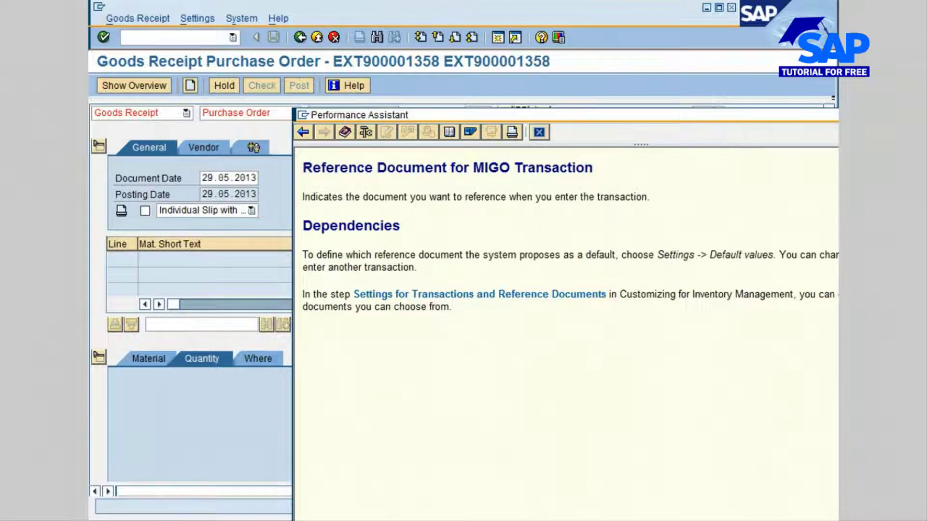
key("Escape")
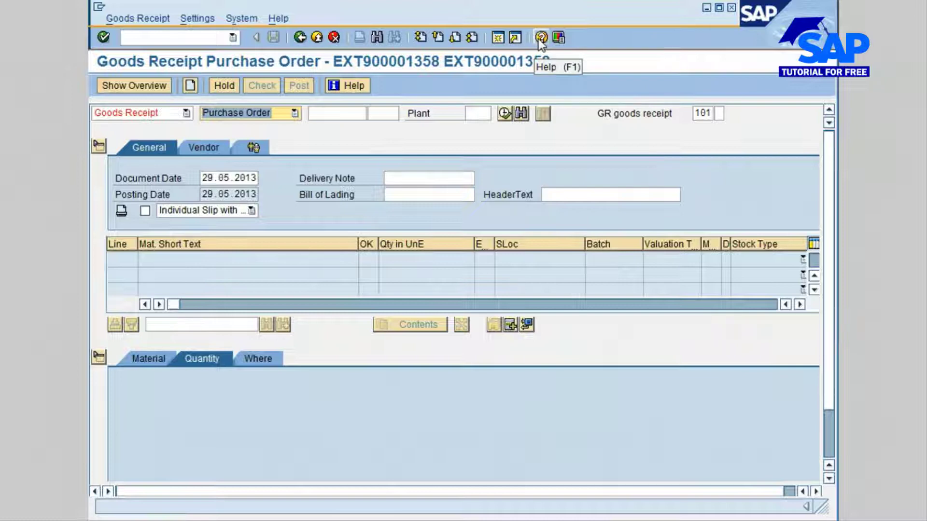
Change the executable action from Goods Receipt to Cancellation.
left_click(145, 115)
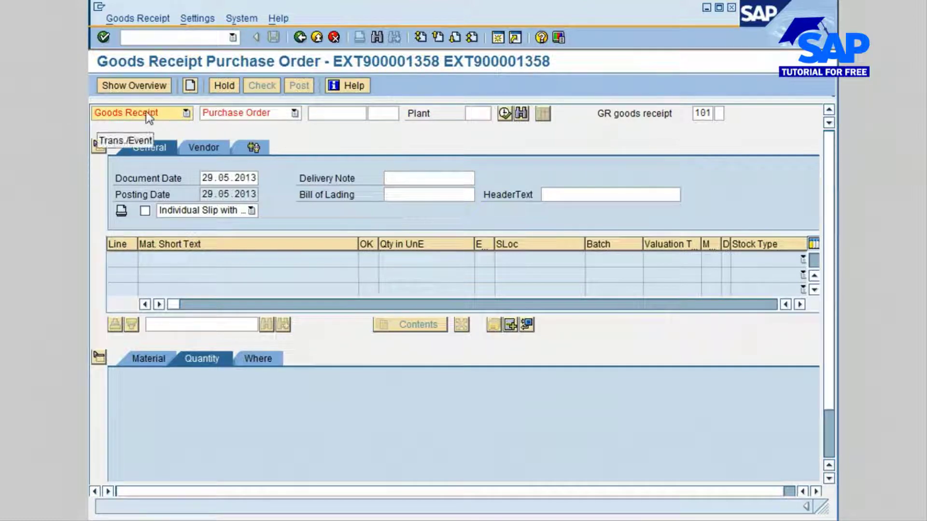
left_click(148, 115)
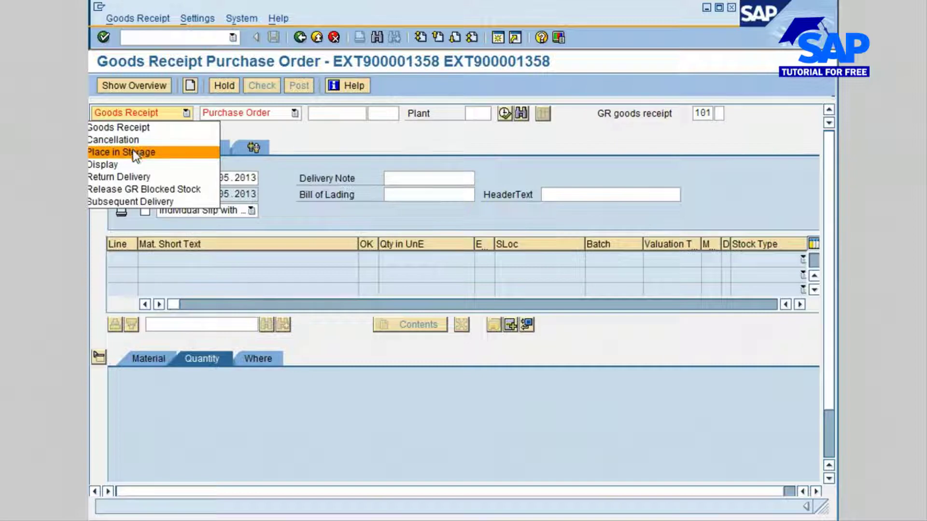
left_click(160, 143)
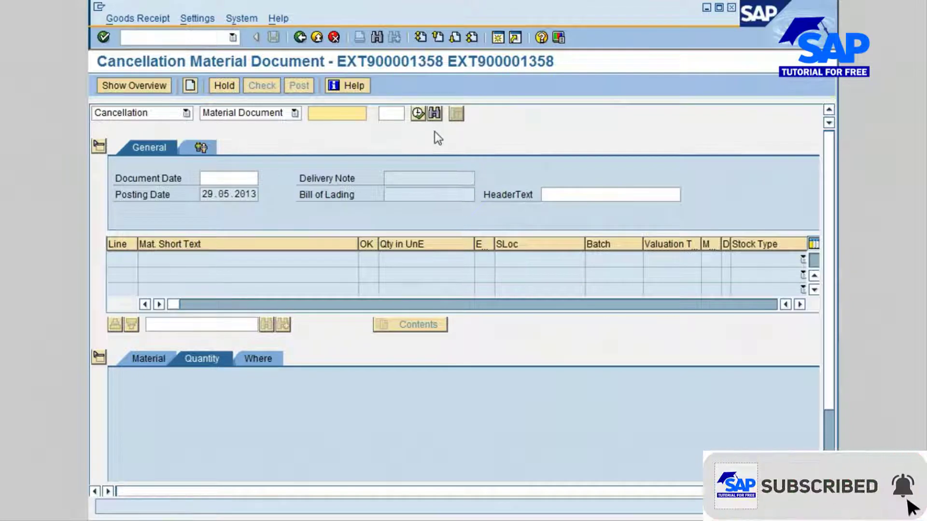
Search for material documents with material 100-510 and plant 3000.
left_click(434, 114)
left_click(302, 128)
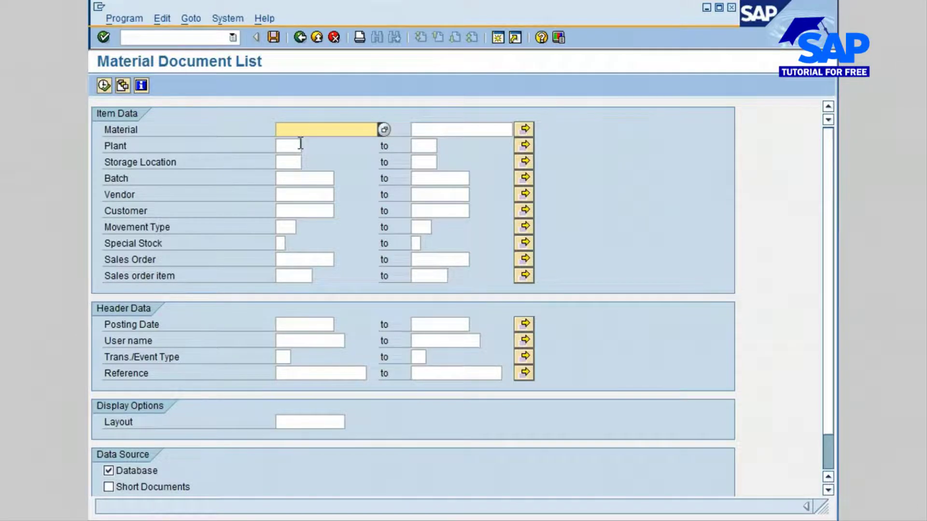
type("100")
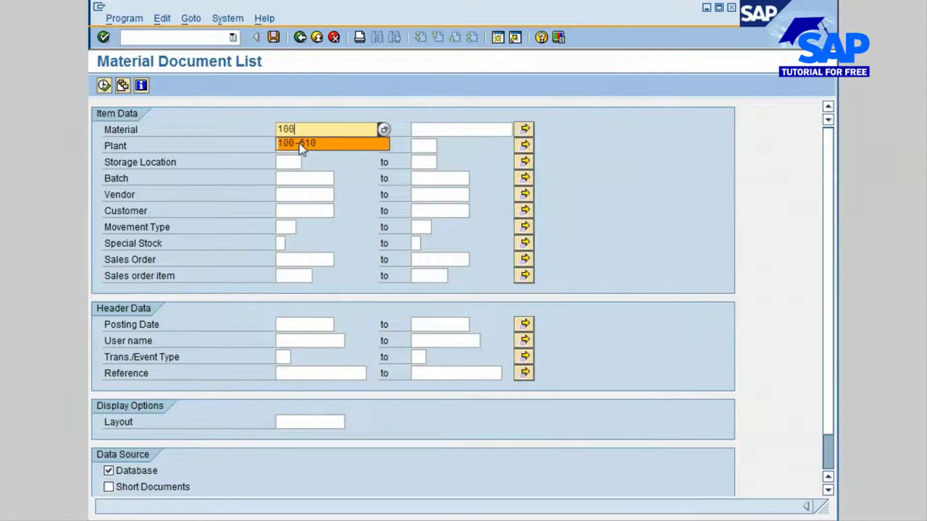
type("-51")
left_click(300, 143)
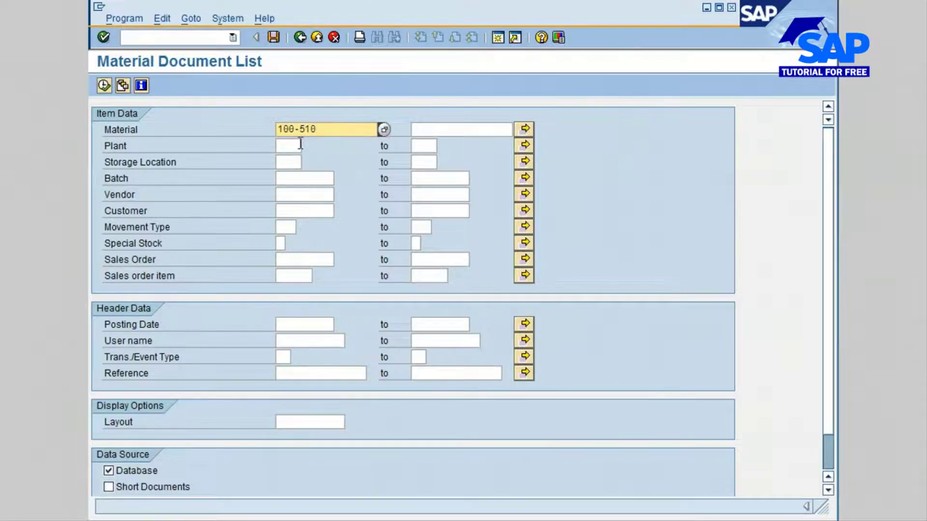
left_click(285, 145)
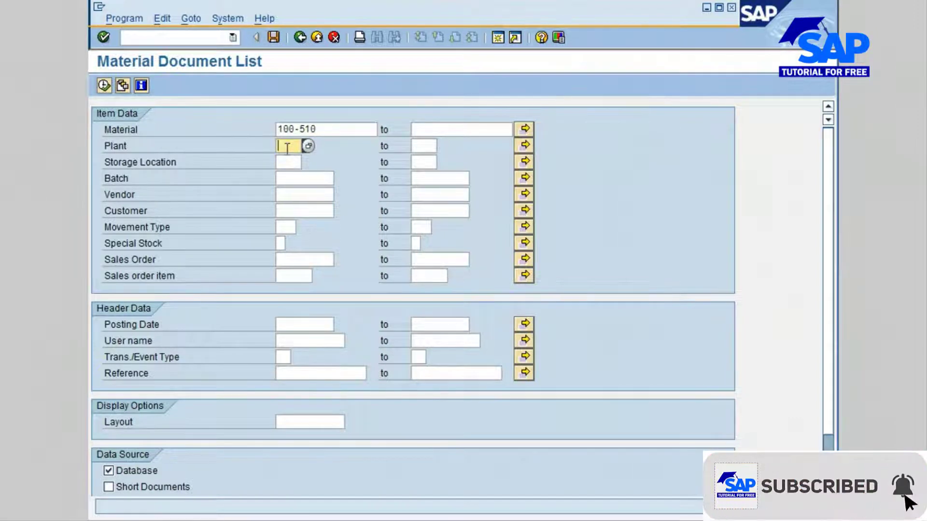
type("3000")
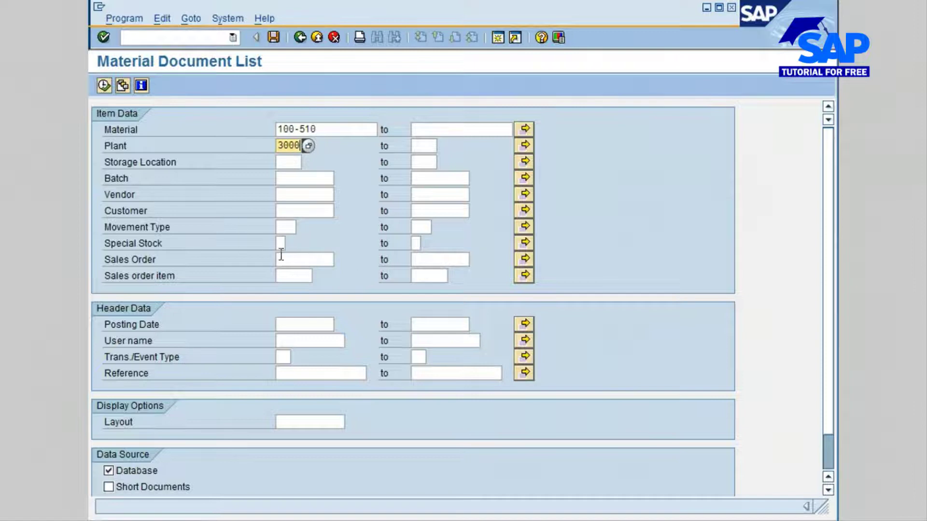
left_click(104, 86)
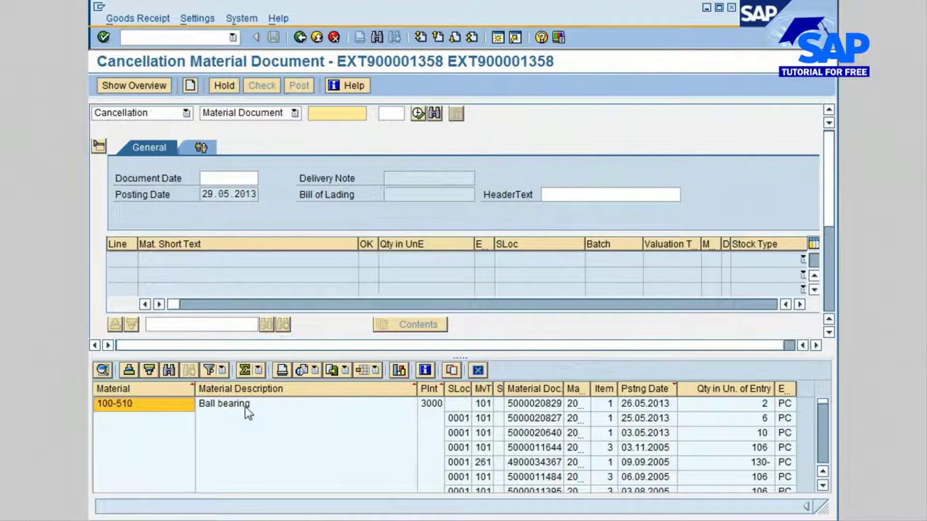
Load the ball bearing material document posted on 26.05.2013 into the cancellation and close the search results.
left_click(174, 404)
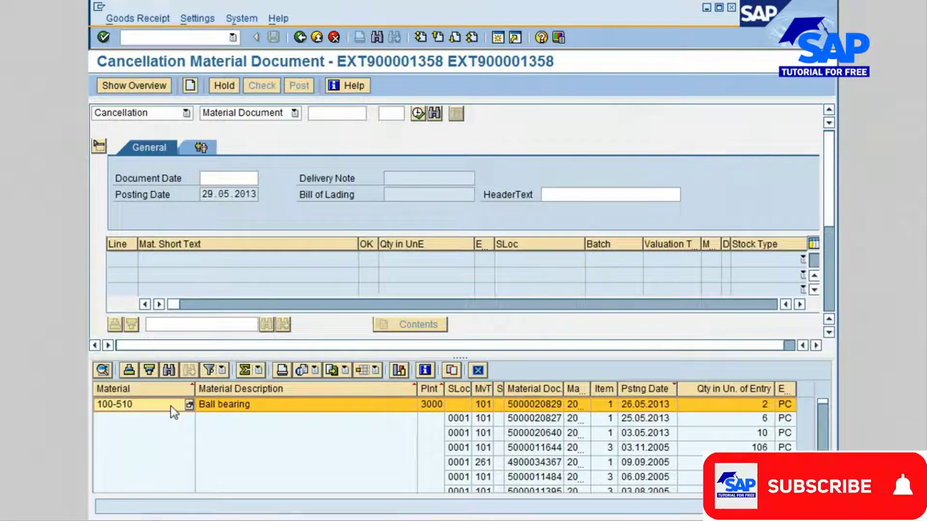
double_click(170, 406)
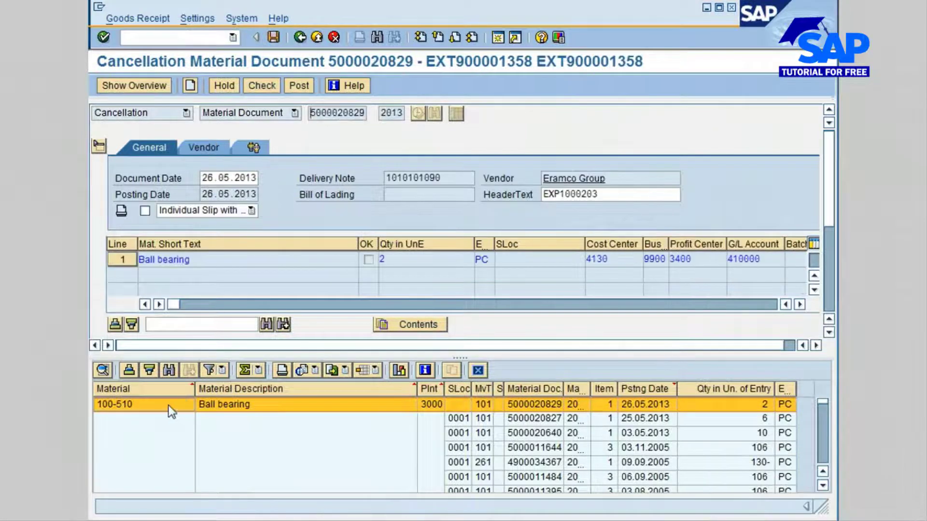
left_click(478, 370)
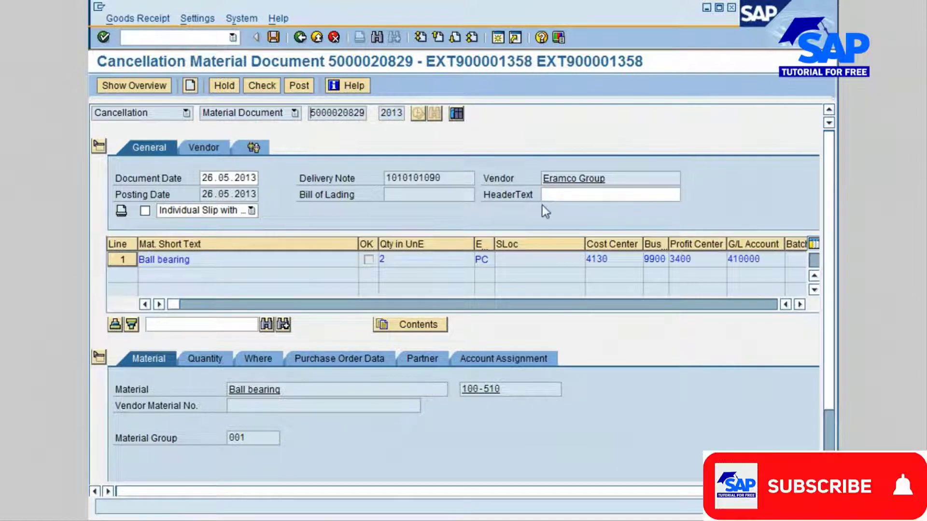
Set the header text of the cancellation document to "wrong supply".
left_click(563, 195)
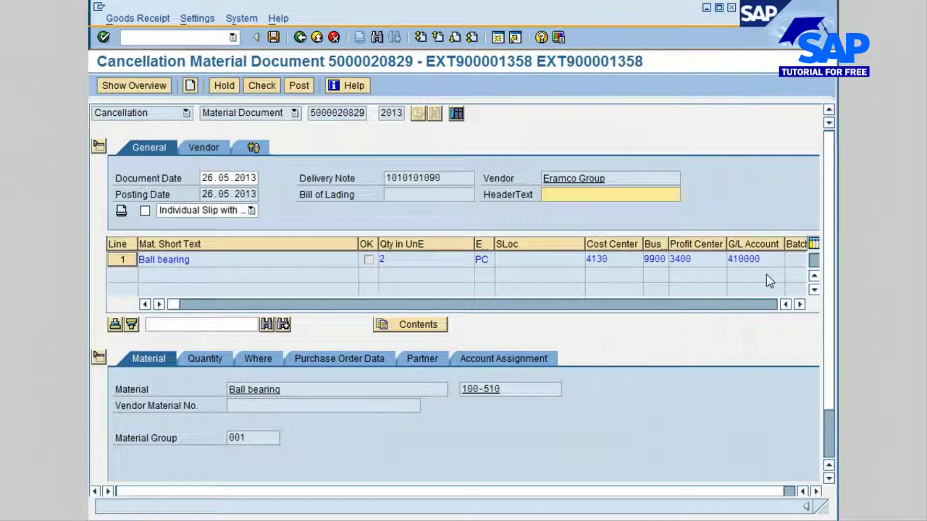
type("wron")
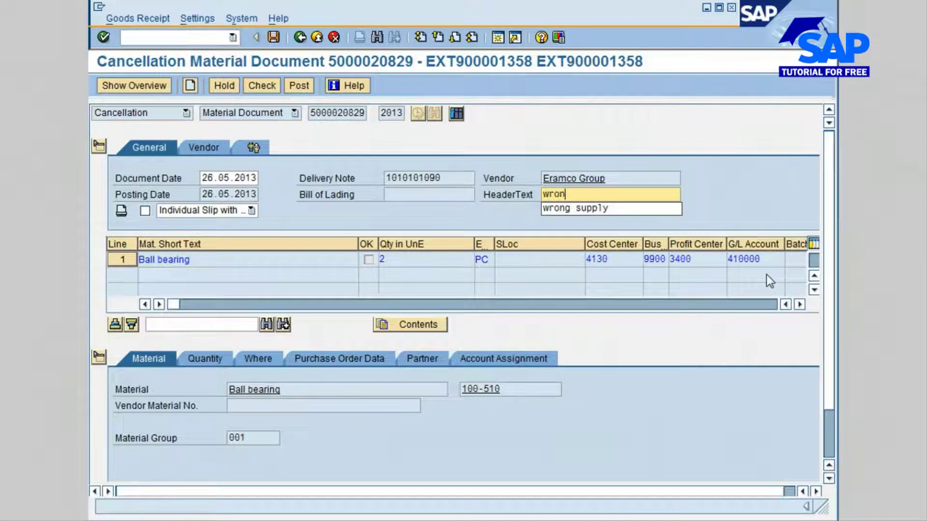
type("g suppk")
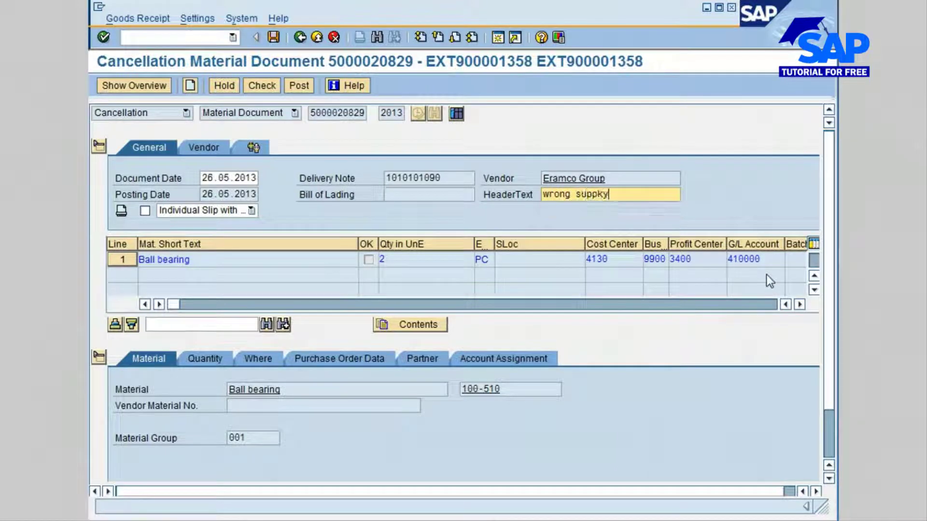
key("BackSpace")
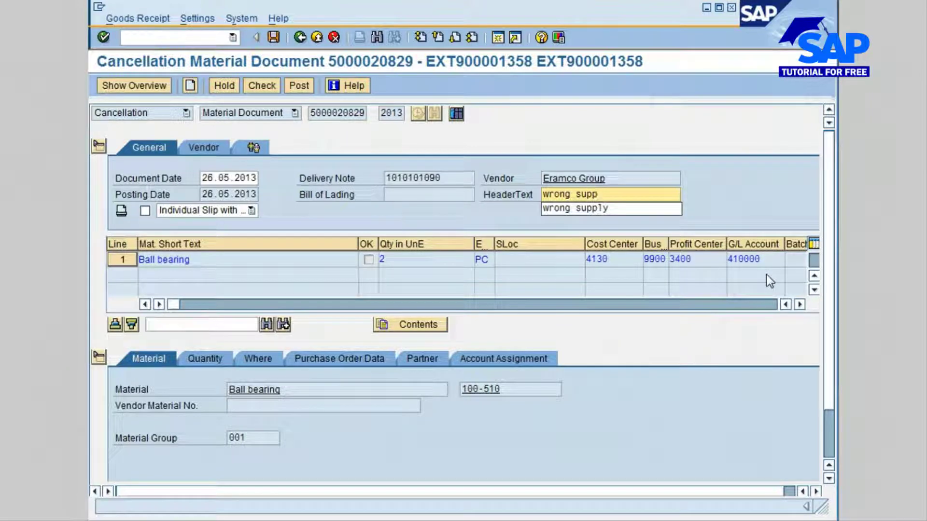
type("ly")
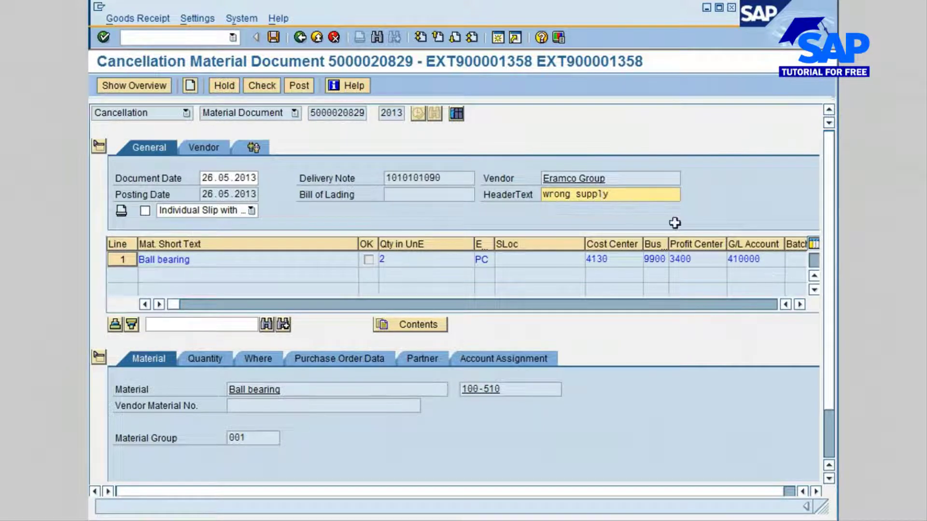
left_click(626, 218)
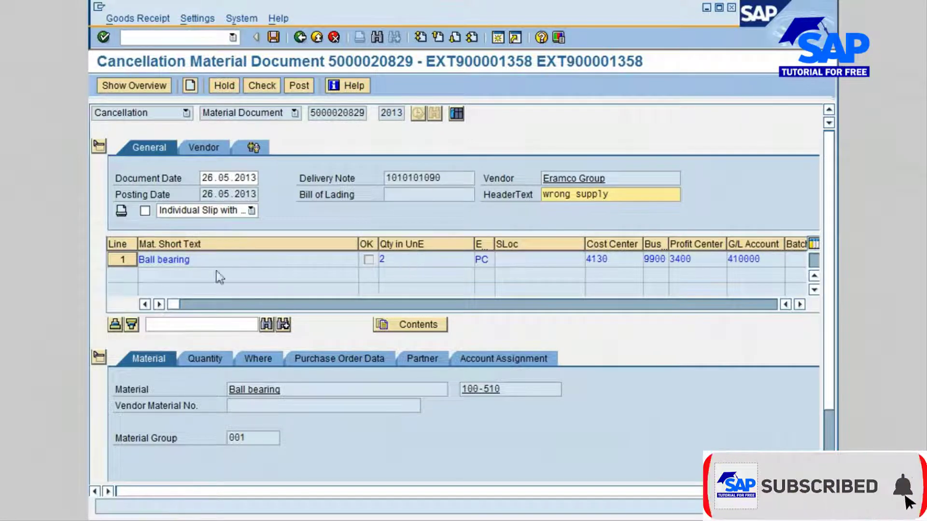
Examine the ball bearing item's quantities and its linked purchase order, and return to the cancellation document.
left_click(200, 361)
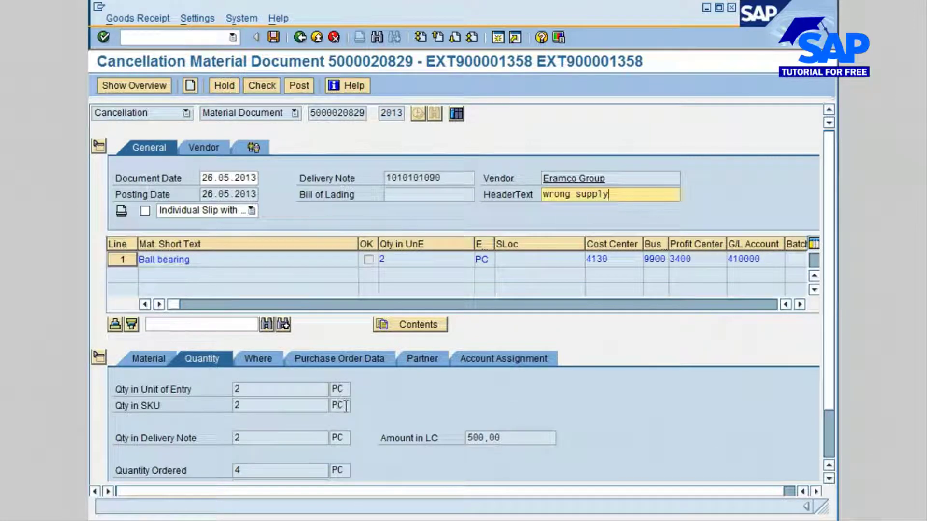
scroll(274, 328, "down", 3)
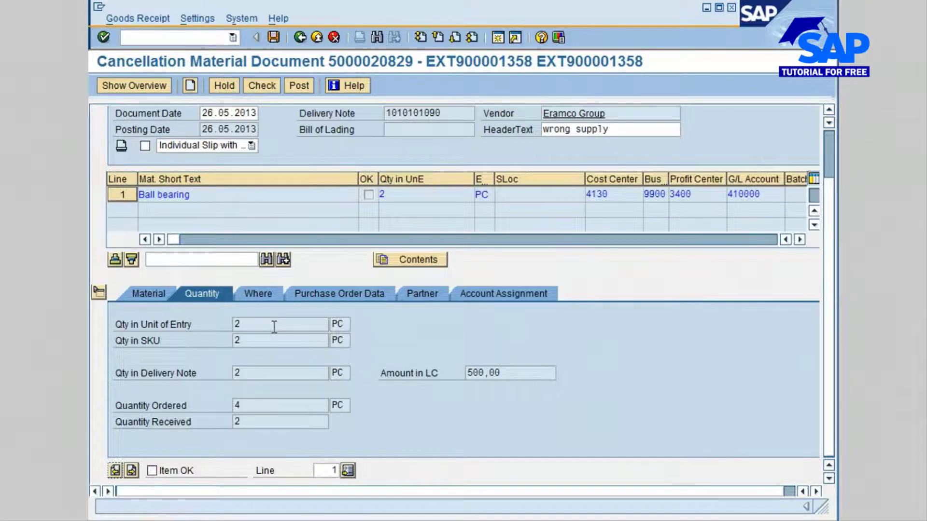
left_click(337, 292)
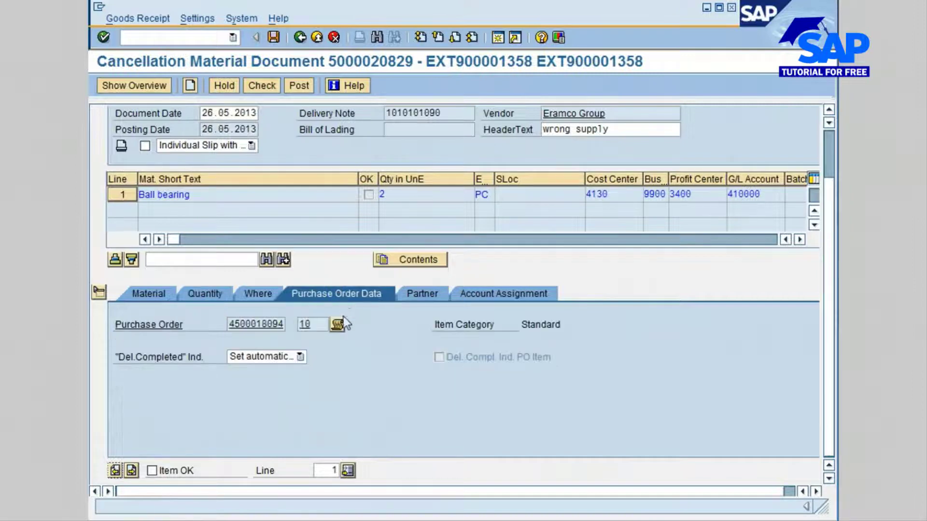
double_click(262, 324)
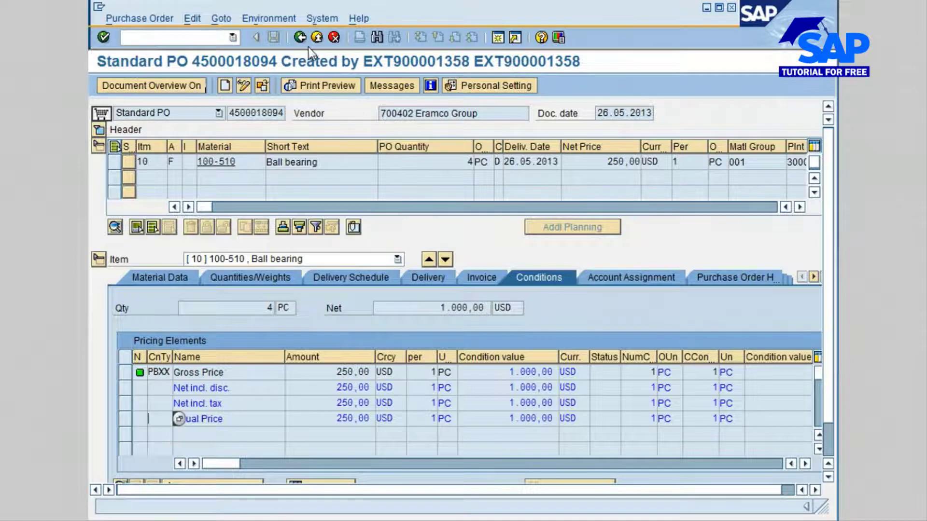
left_click(300, 37)
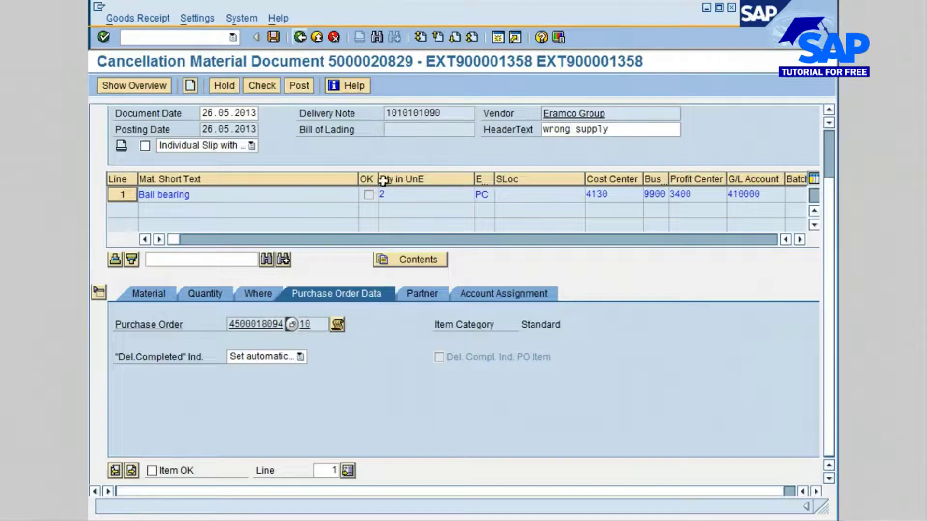
Set the ball bearing item's text, kept with its movement type and plant details, to "Material in box was received damaged".
left_click(257, 295)
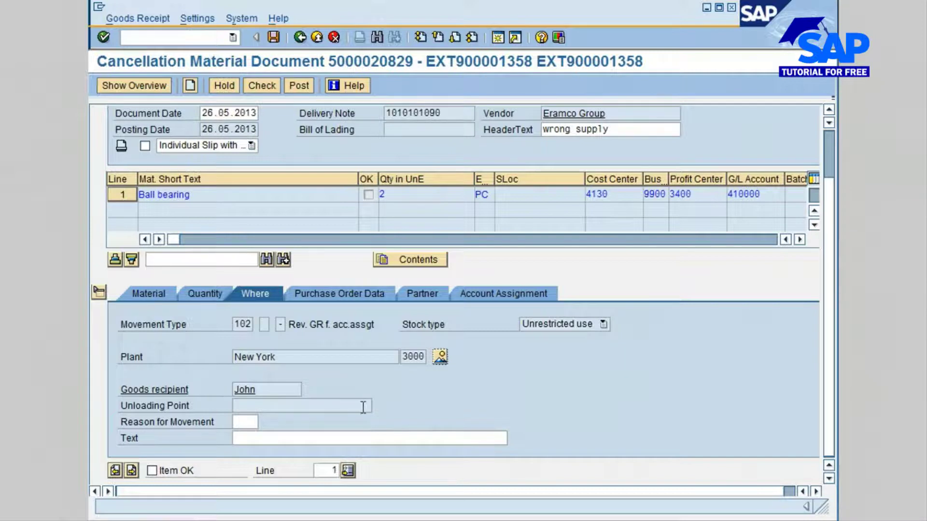
left_click(240, 439)
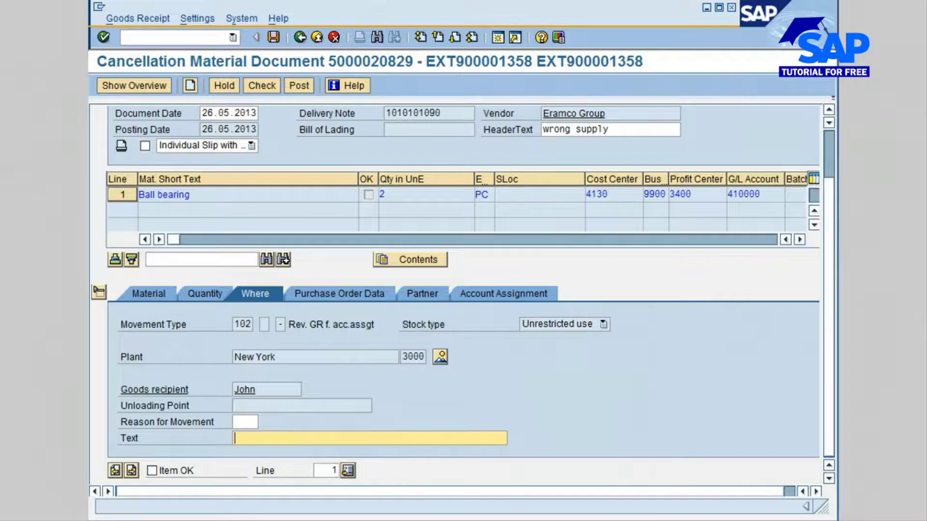
type("Material")
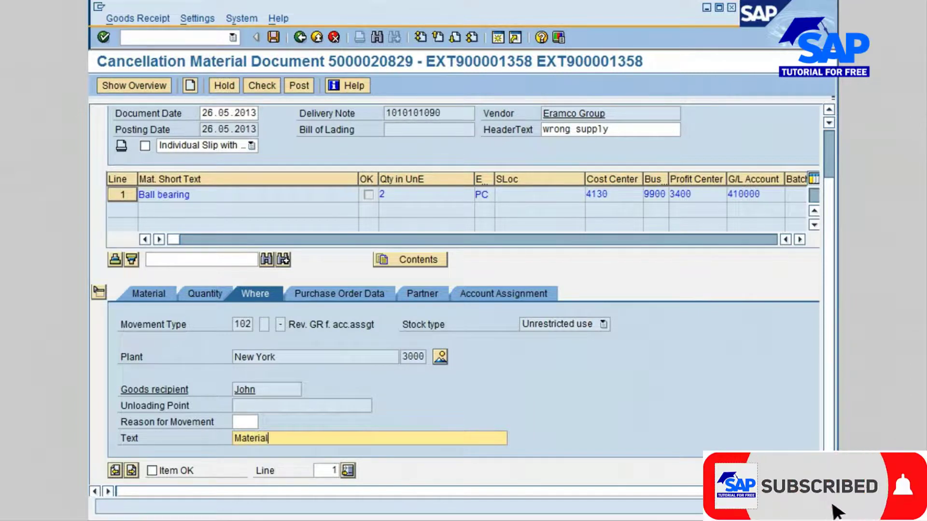
type(" in b")
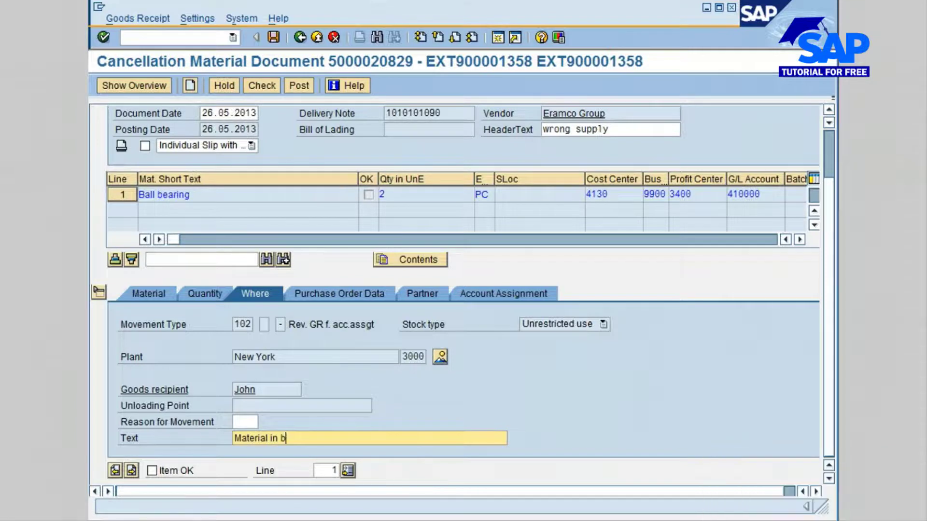
type("ox was received d")
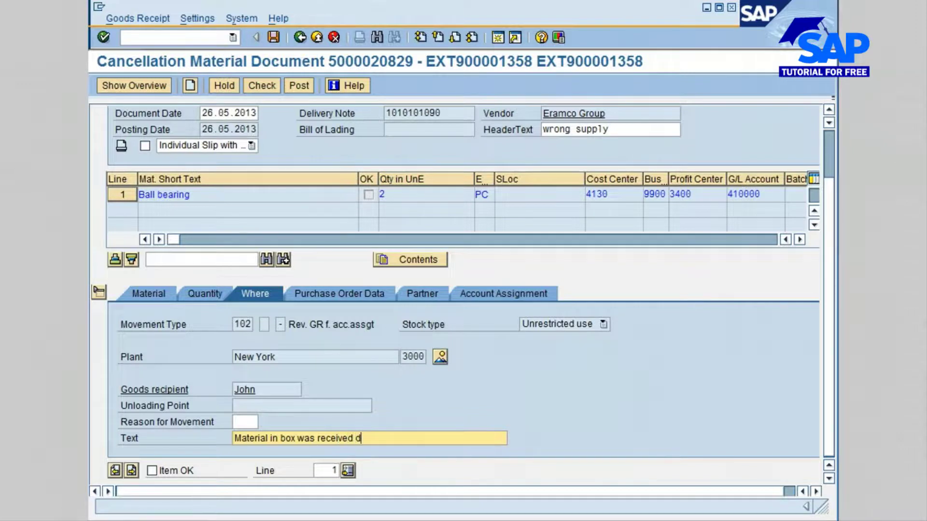
type("amaged")
key("Tab")
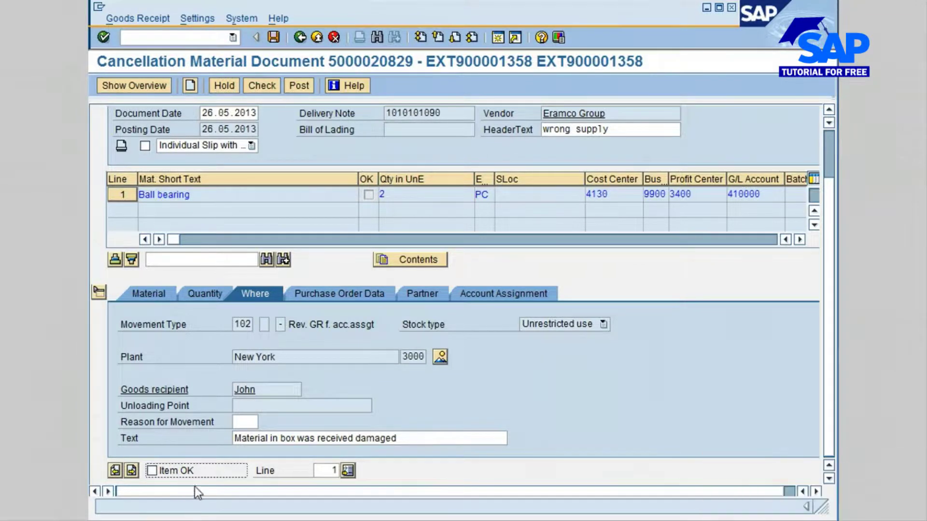
Mark the ball bearing item as OK and post the cancellation document, leaving the transaction for the SAP Easy Access screen.
left_click(152, 470)
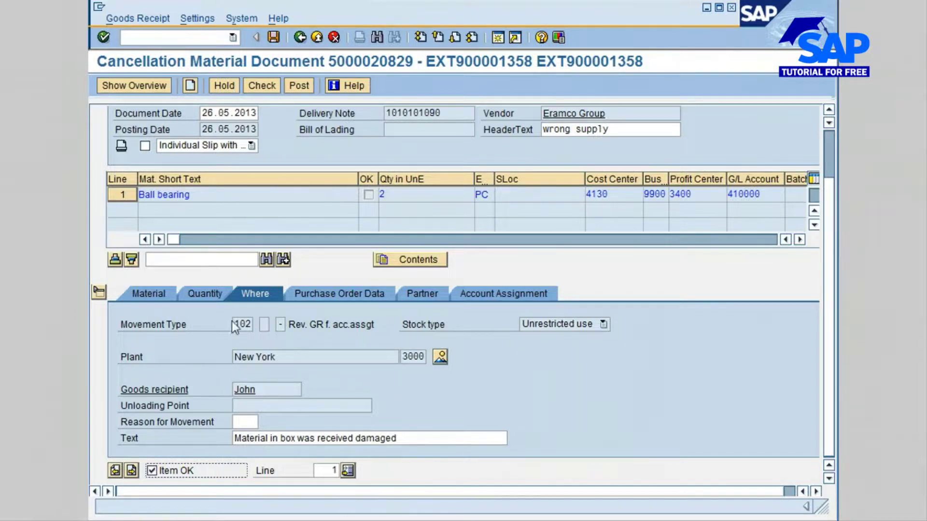
left_click(273, 38)
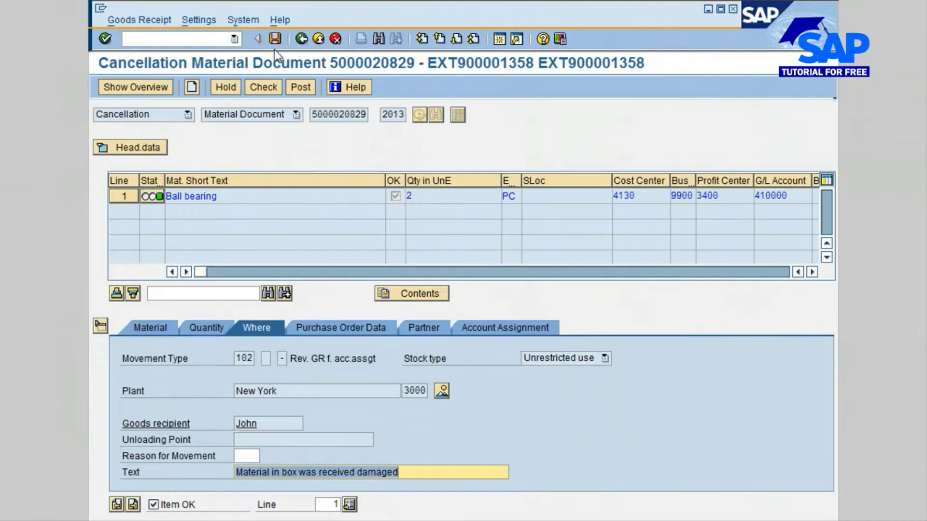
left_click(302, 39)
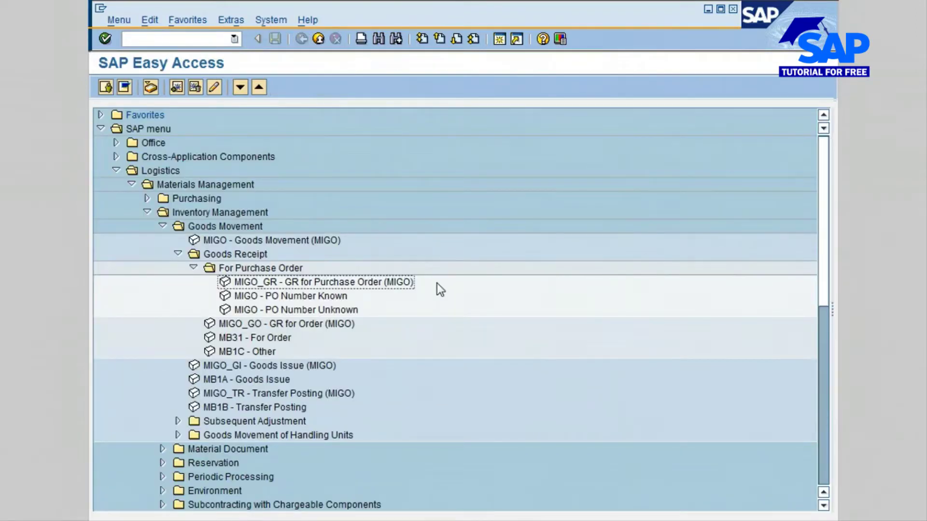